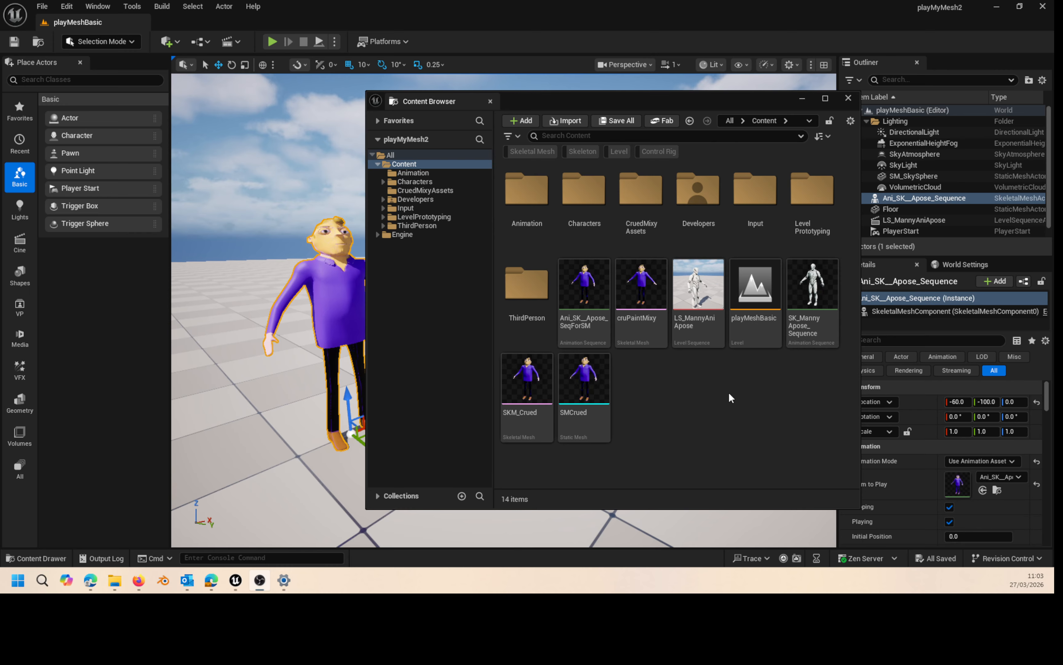
# - Open the SKM_Crued skeletal mesh asset for editing
pyautogui.moveTo(644, 286)
pyautogui.moveTo(595, 374)
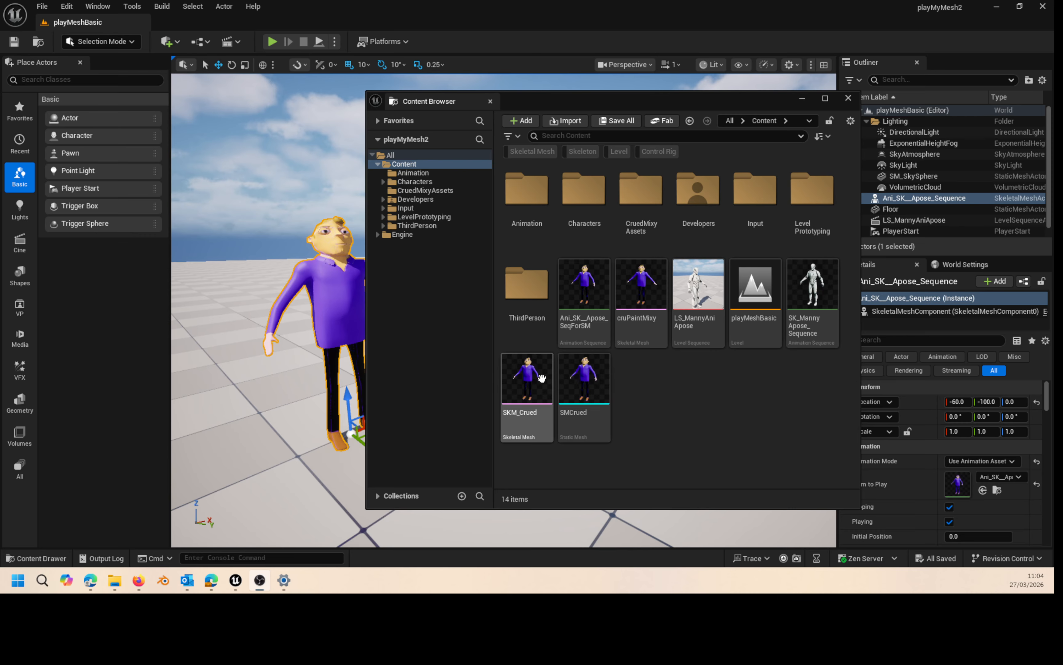
pyautogui.doubleClick(527, 373)
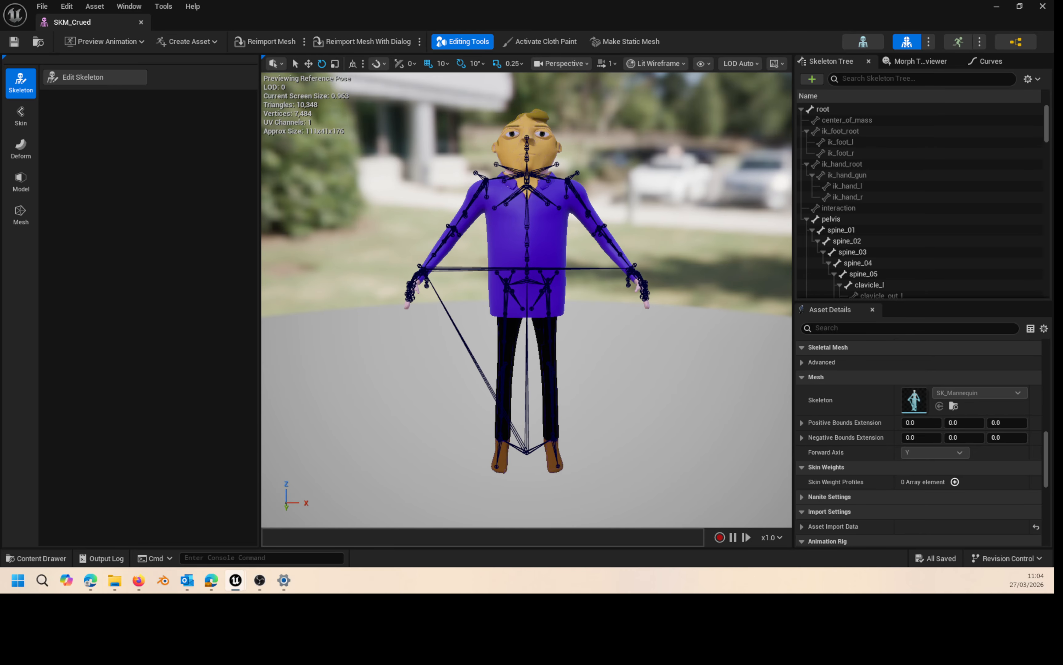
# - Examine how the skeleton's bones fit the character mesh from the front and both sides
pyautogui.keyDown('alt'); pyautogui.moveTo(527, 299); pyautogui.dragTo(637, 299); pyautogui.keyUp('alt')
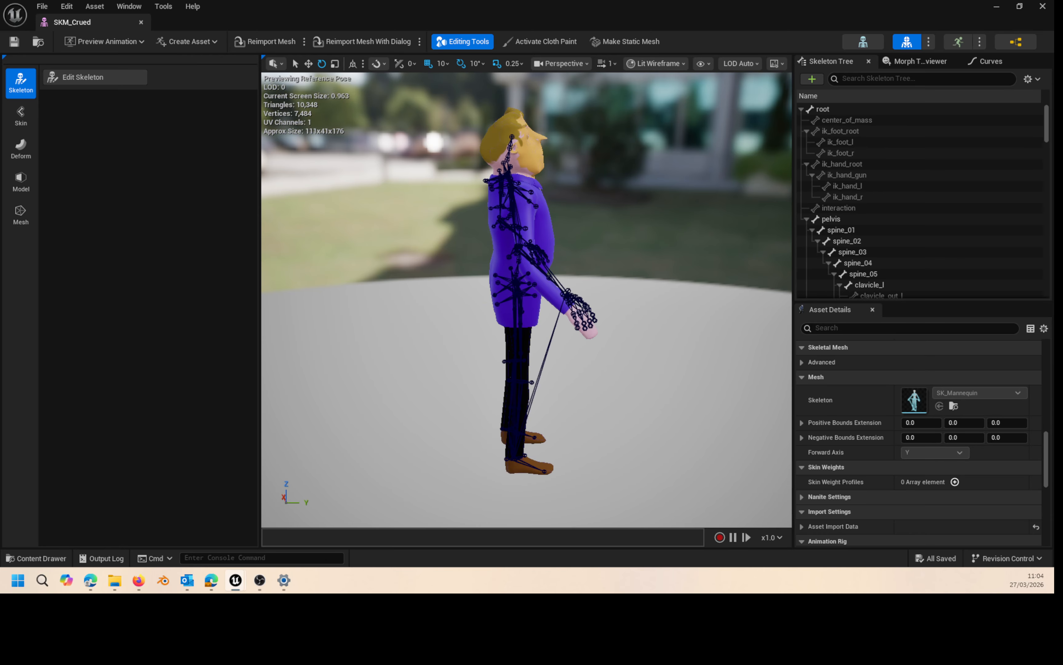
pyautogui.keyDown('alt'); pyautogui.moveTo(527, 299); pyautogui.dragTo(431, 319); pyautogui.keyUp('alt')
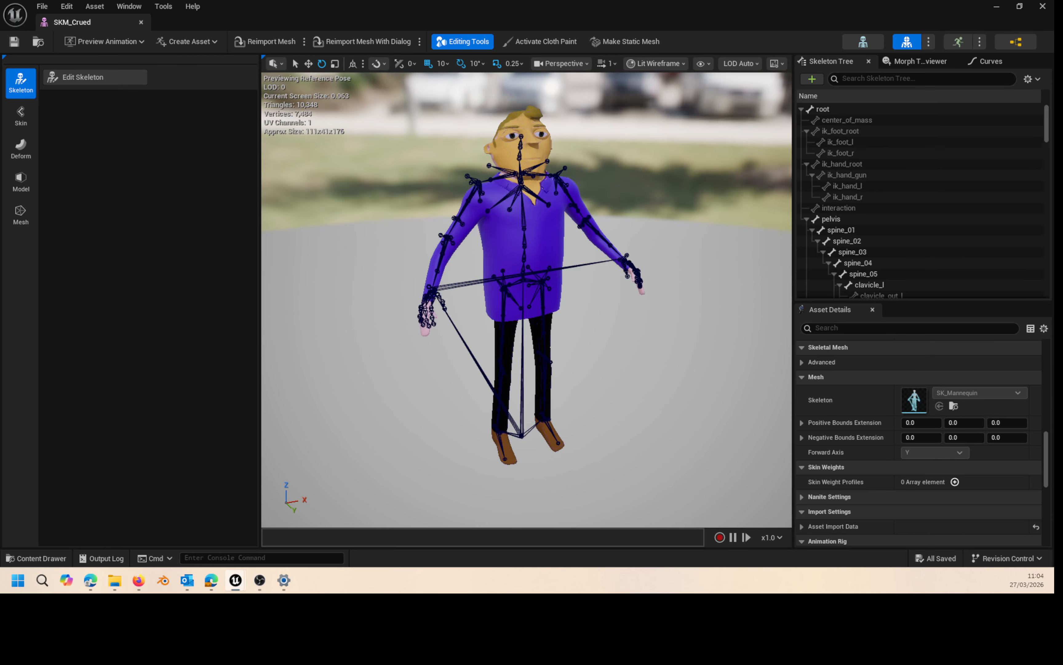
pyautogui.keyDown('alt'); pyautogui.moveTo(526, 299); pyautogui.dragTo(449, 273); pyautogui.keyUp('alt')
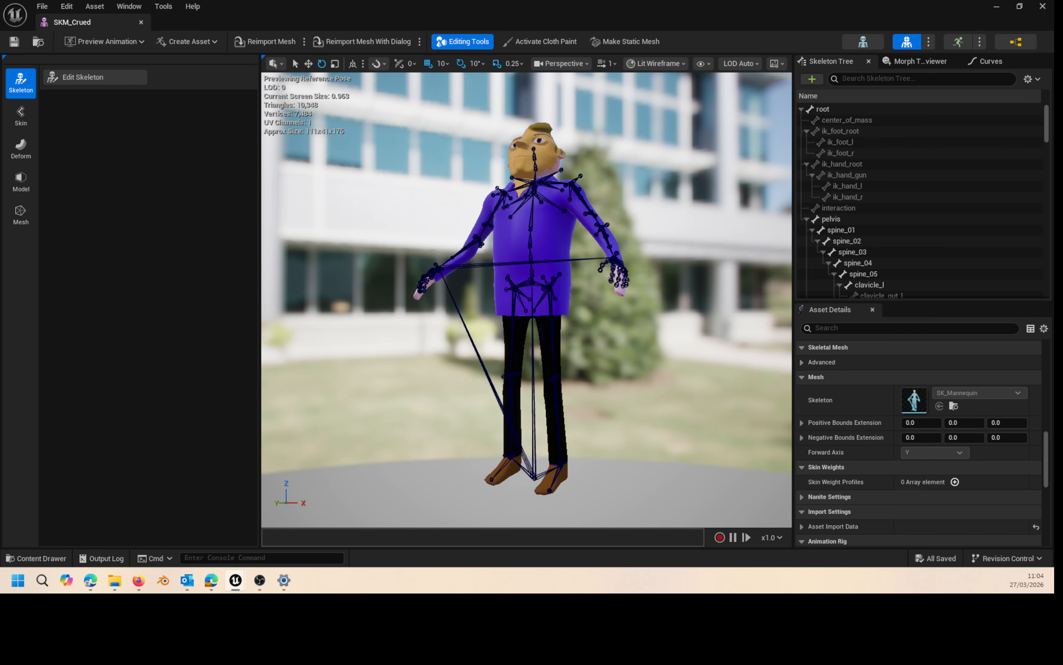
pyautogui.keyDown('alt'); pyautogui.moveTo(526, 299); pyautogui.dragTo(572, 308); pyautogui.keyUp('alt')
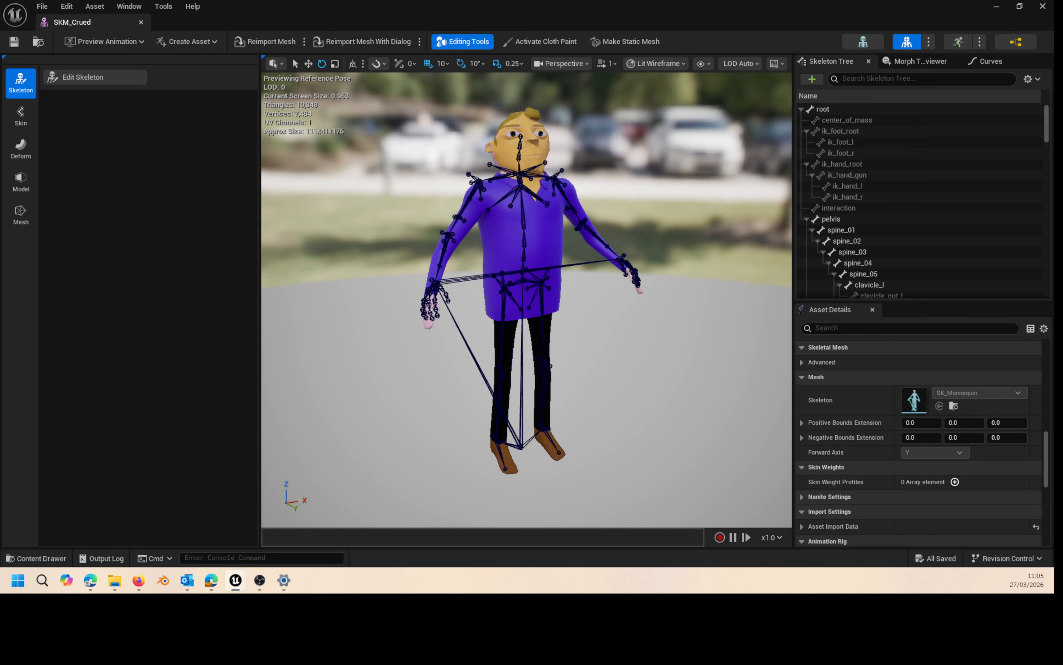
pyautogui.keyDown('alt'); pyautogui.moveTo(527, 298); pyautogui.dragTo(387, 291); pyautogui.keyUp('alt')
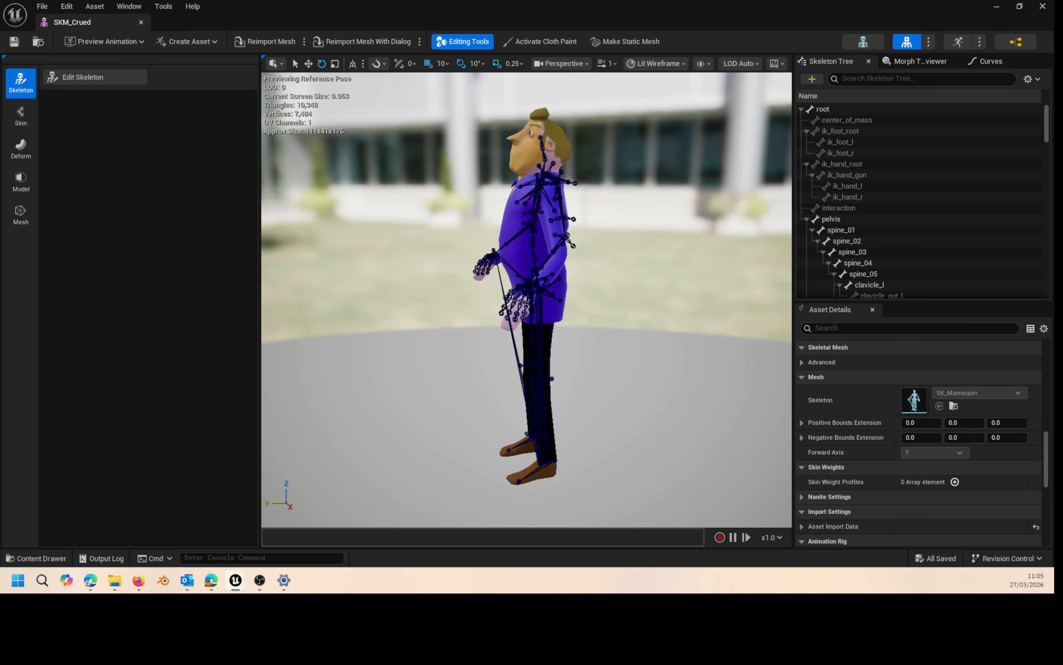
pyautogui.keyDown('alt'); pyautogui.moveTo(527, 299); pyautogui.dragTo(479, 299); pyautogui.keyUp('alt')
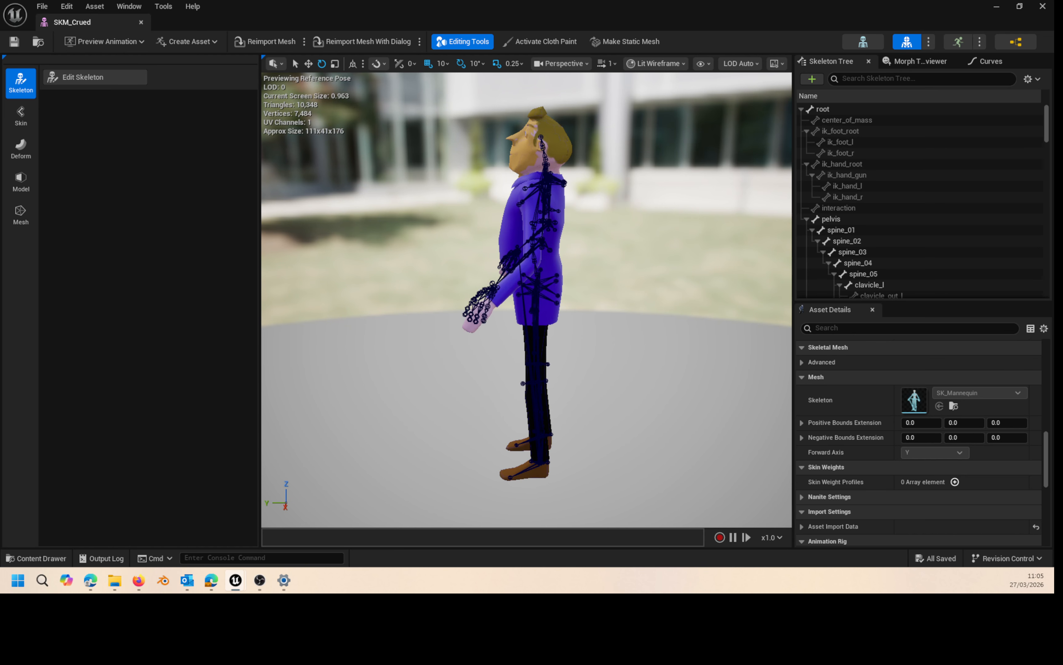
pyautogui.keyDown('alt'); pyautogui.moveTo(527, 298); pyautogui.dragTo(659, 286); pyautogui.keyUp('alt')
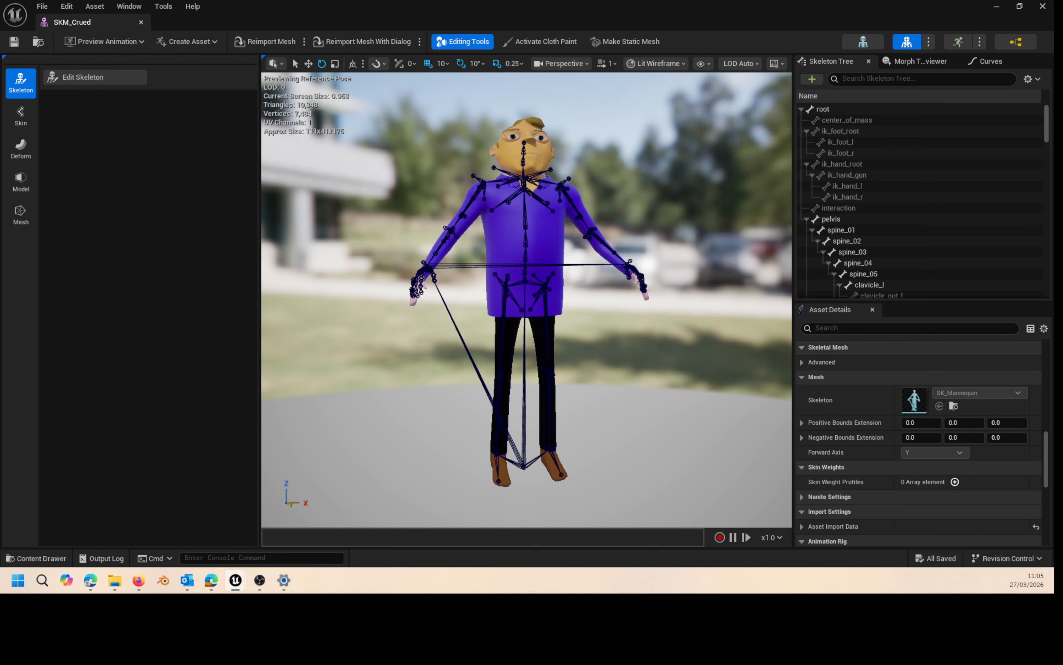
pyautogui.keyDown('alt'); pyautogui.moveTo(527, 299); pyautogui.dragTo(479, 317); pyautogui.keyUp('alt')
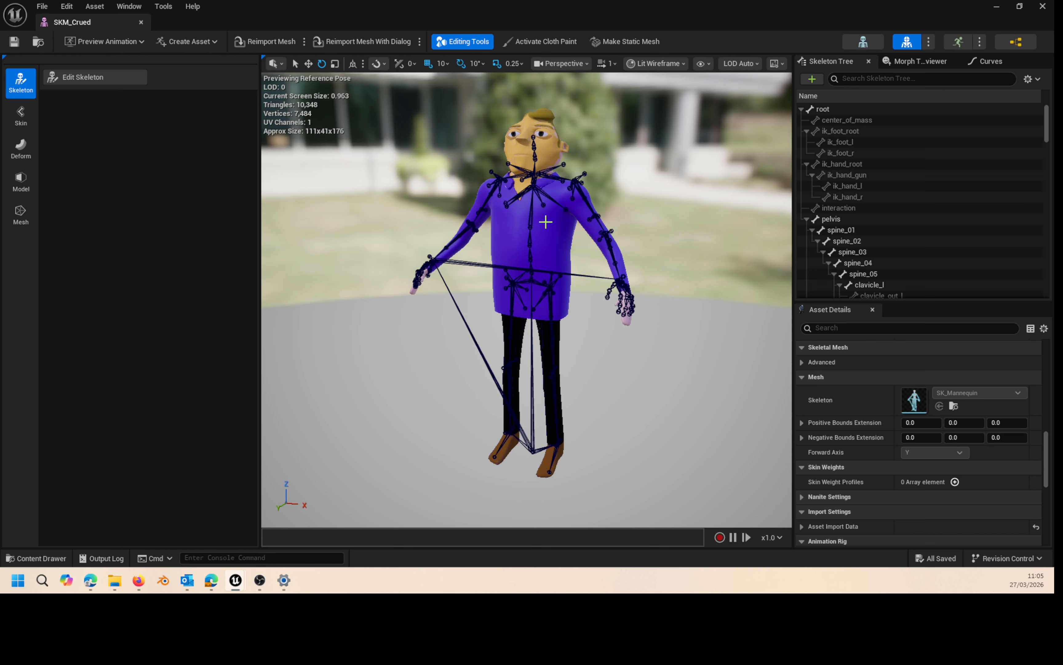
# - Edit the skeleton with clavicle_l selected, using world-space translation and enabling Update Children
pyautogui.click(548, 175)
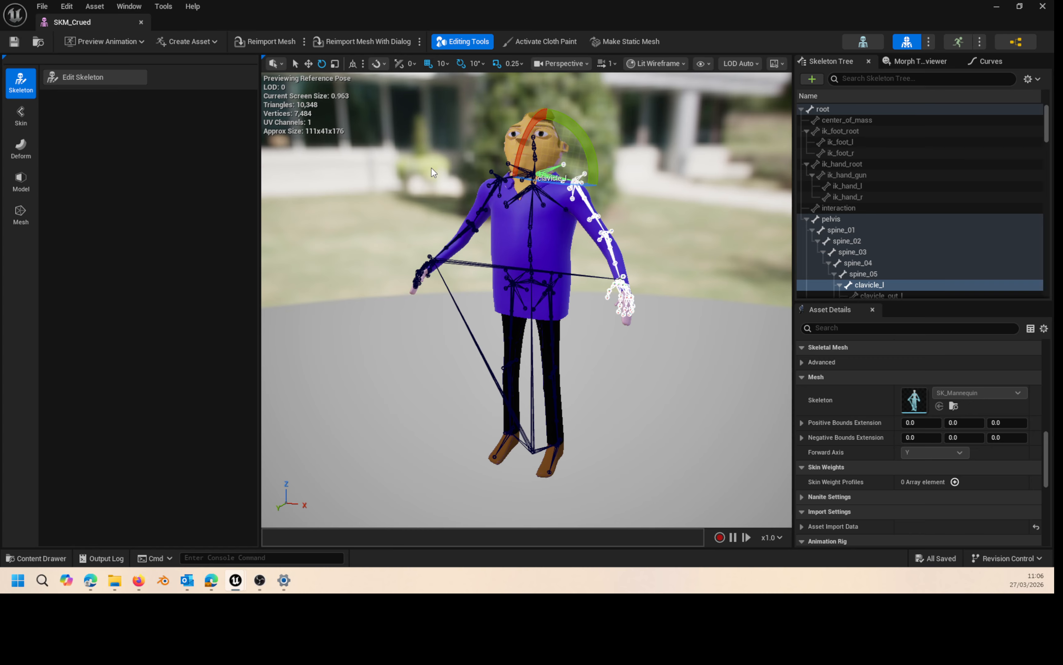
pyautogui.press('w')
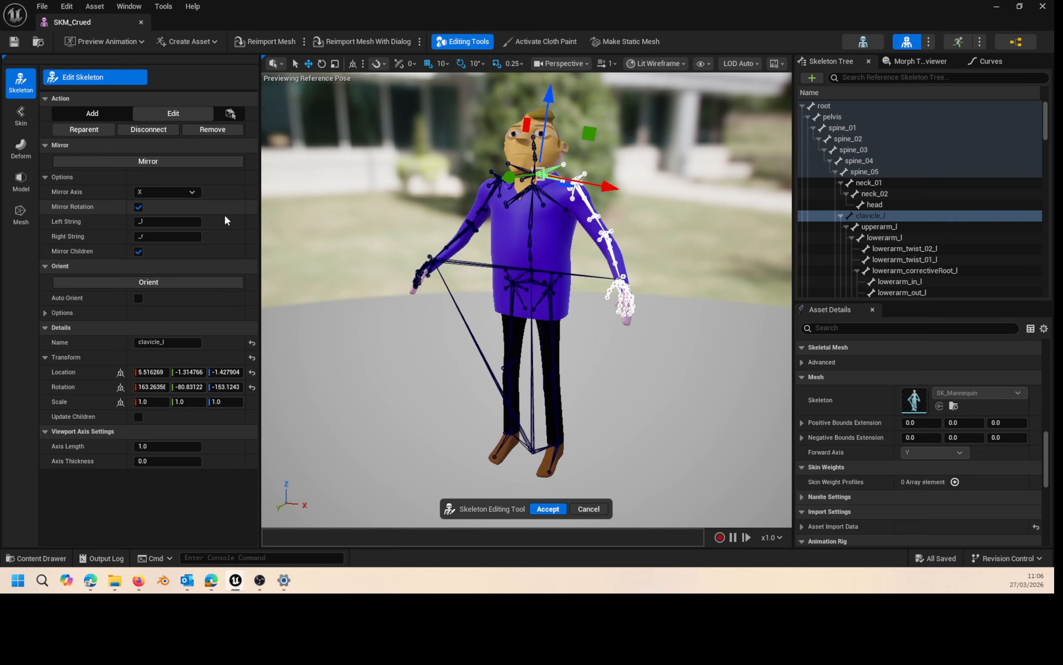
pyautogui.click(353, 65)
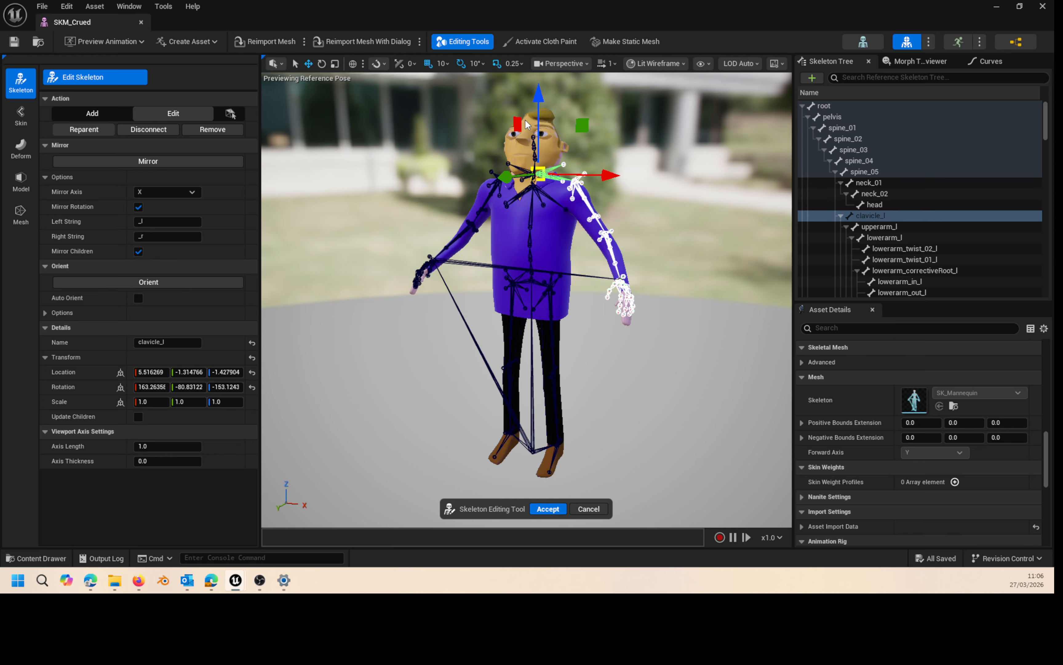
pyautogui.keyDown('alt'); pyautogui.moveTo(525, 124); pyautogui.dragTo(571, 118); pyautogui.keyUp('alt')
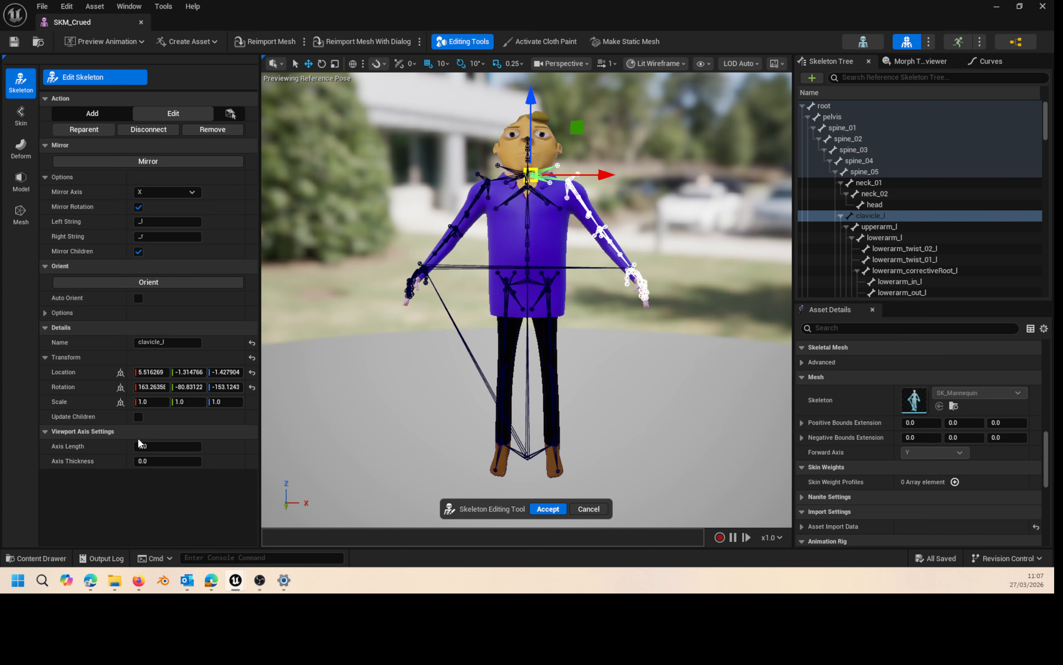
pyautogui.click(137, 418)
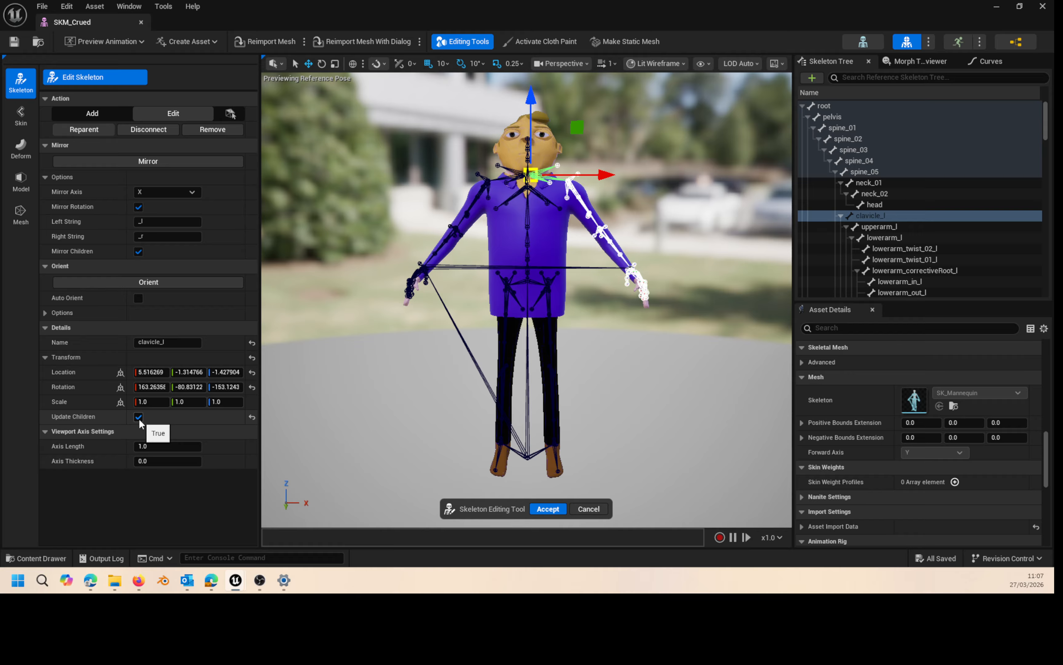
# - Lower clavicle_l and shift it along Y to a location of about -0.91, -0.98, -1.43 to fit the left shoulder
pyautogui.moveTo(530, 101); pyautogui.dragTo(537, 138)
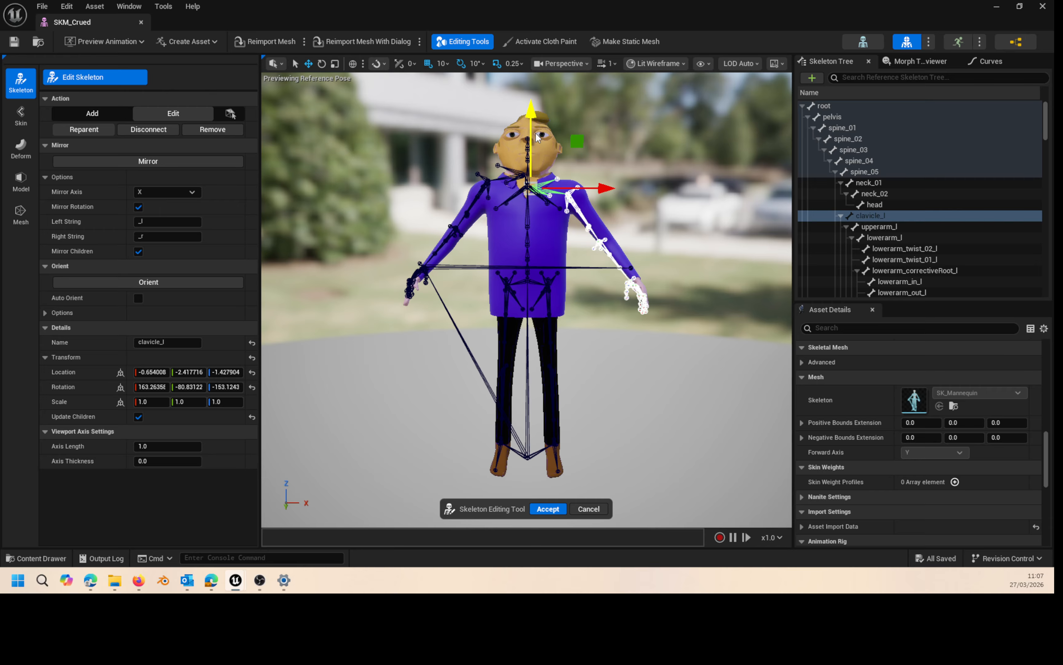
pyautogui.click(608, 218)
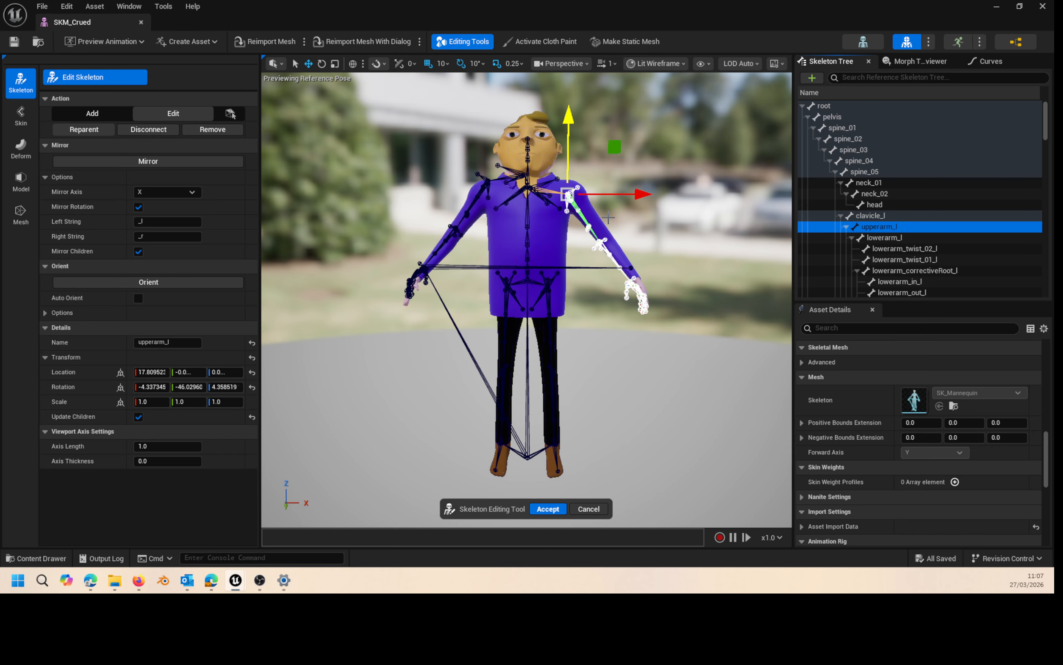
pyautogui.moveTo(608, 218); pyautogui.dragTo(608, 209)
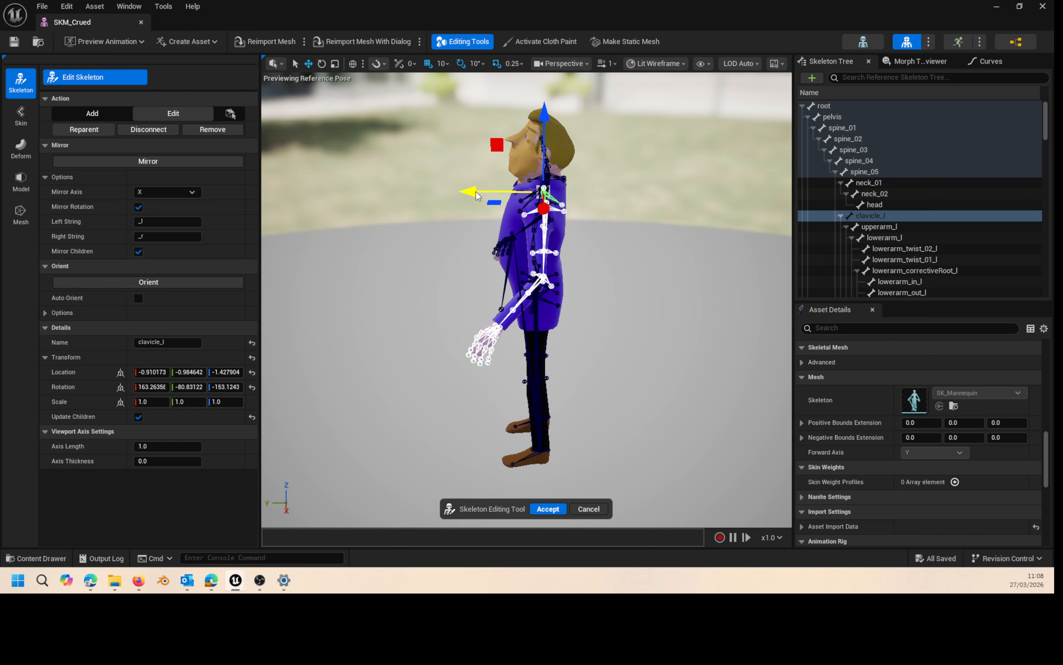
# - Move hand_l along the world X axis to a location of about 25.59, 1.19, -2.89 to fit the left wrist
pyautogui.click(501, 304)
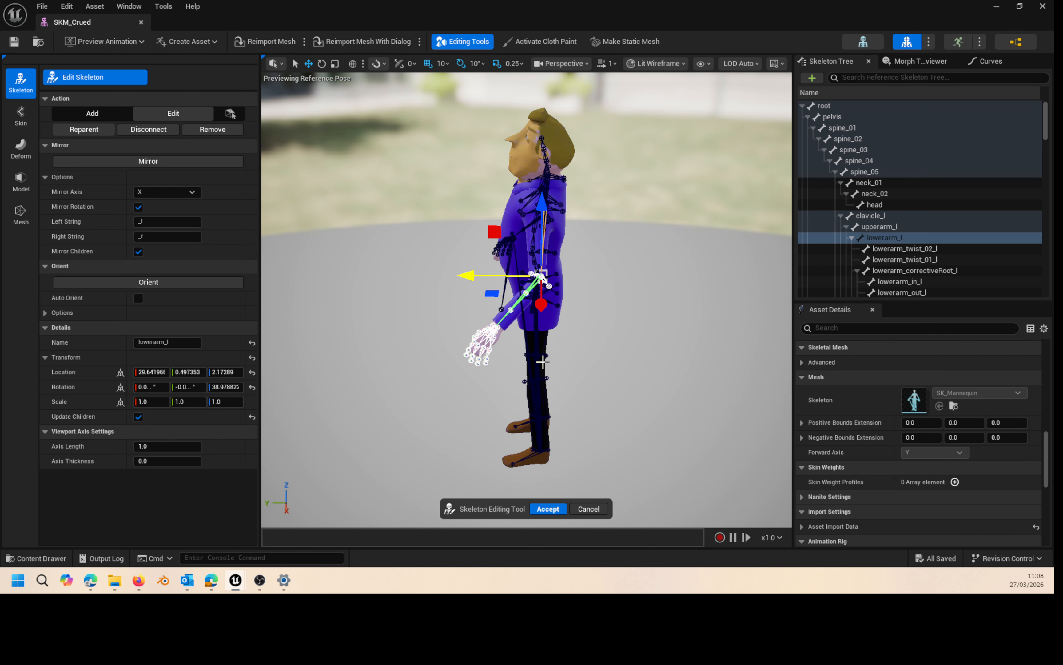
pyautogui.keyDown('alt'); pyautogui.moveTo(543, 362); pyautogui.dragTo(698, 396); pyautogui.keyUp('alt')
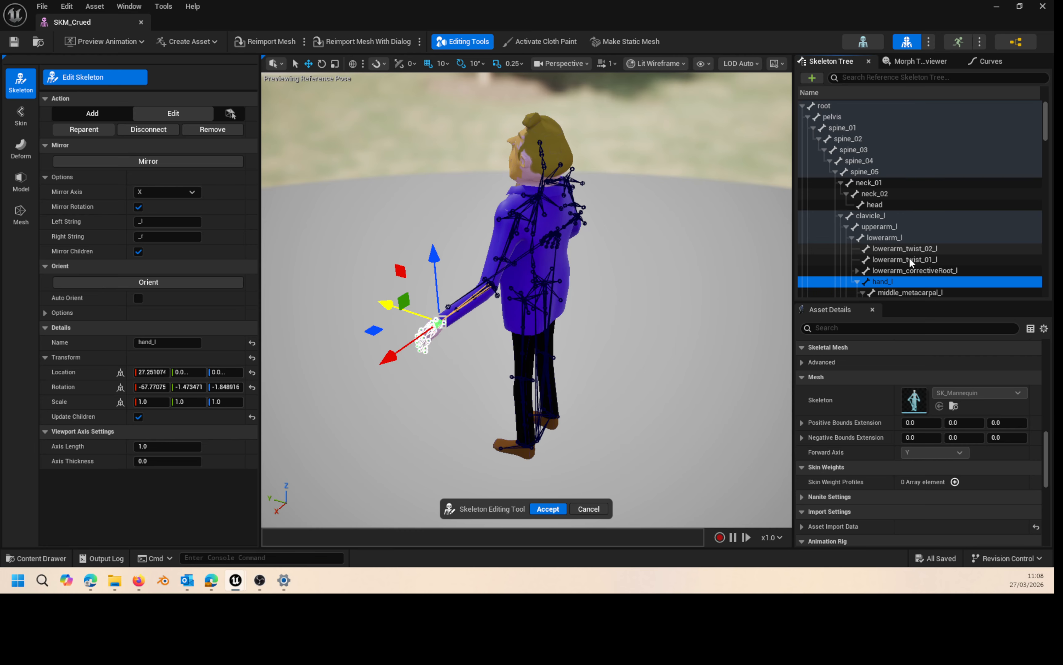
pyautogui.moveTo(390, 361); pyautogui.dragTo(392, 360)
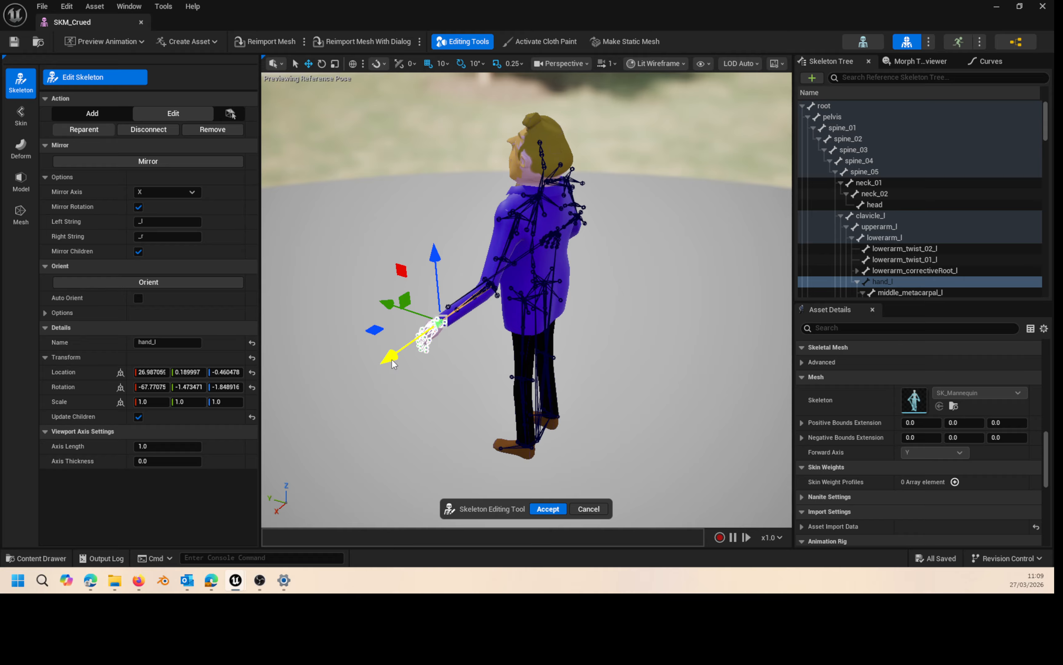
pyautogui.moveTo(392, 363); pyautogui.dragTo(462, 355)
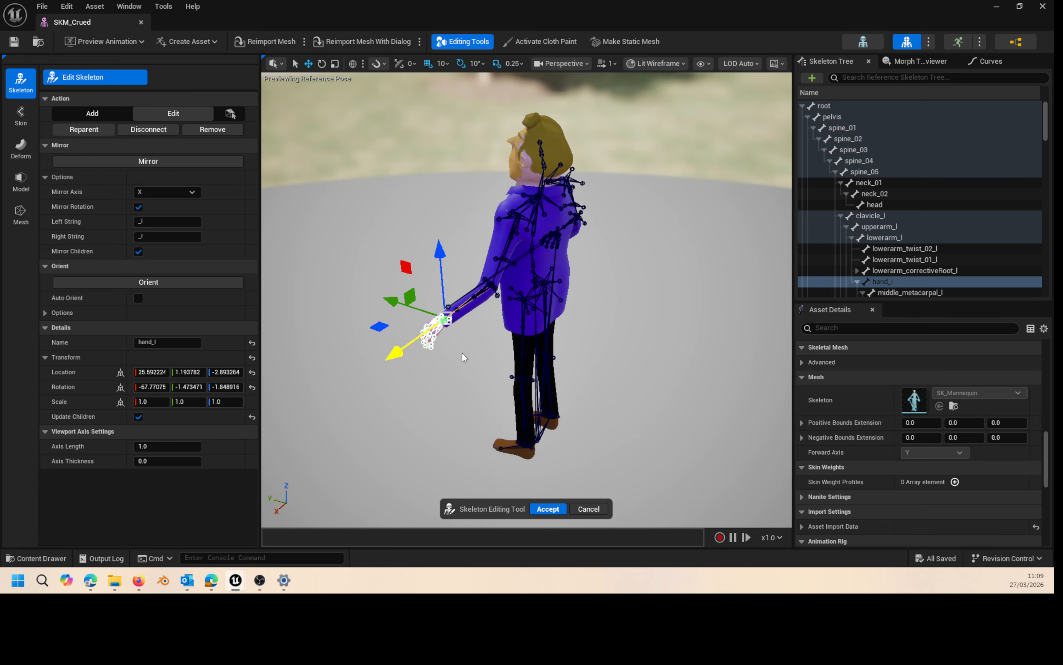
pyautogui.keyDown('alt'); pyautogui.moveTo(461, 352); pyautogui.dragTo(351, 325); pyautogui.keyUp('alt')
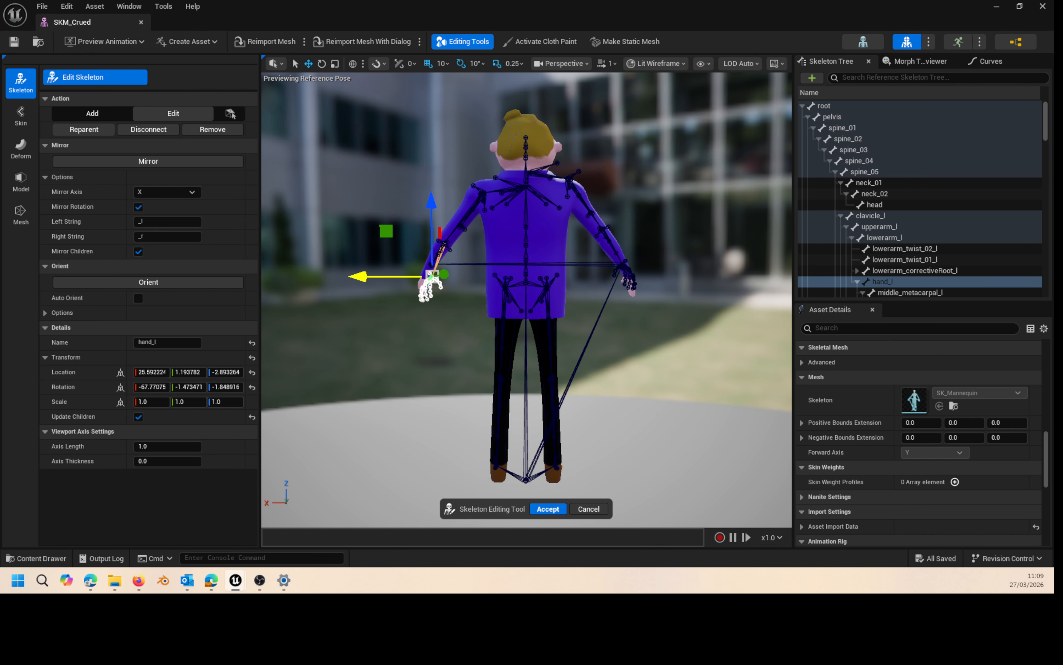
# - Refine lowerarm_l and hand_l to fit the left forearm, and mirror the clavicle_l chain across X to the right arm
pyautogui.keyDown('alt'); pyautogui.moveTo(525, 282); pyautogui.dragTo(685, 335); pyautogui.keyUp('alt')
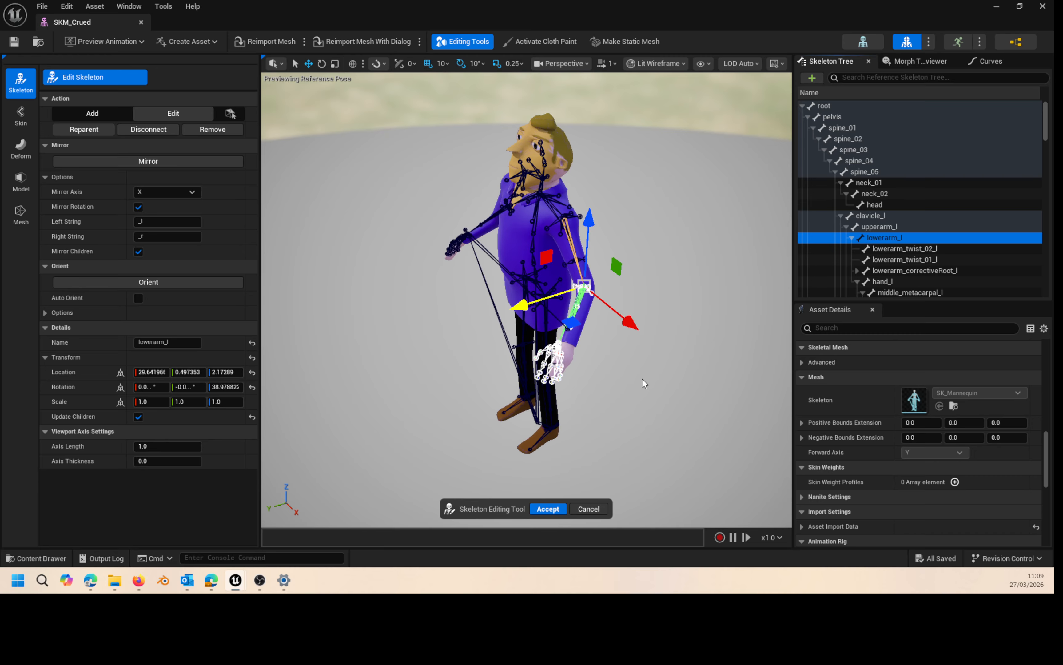
pyautogui.moveTo(520, 306); pyautogui.dragTo(524, 304)
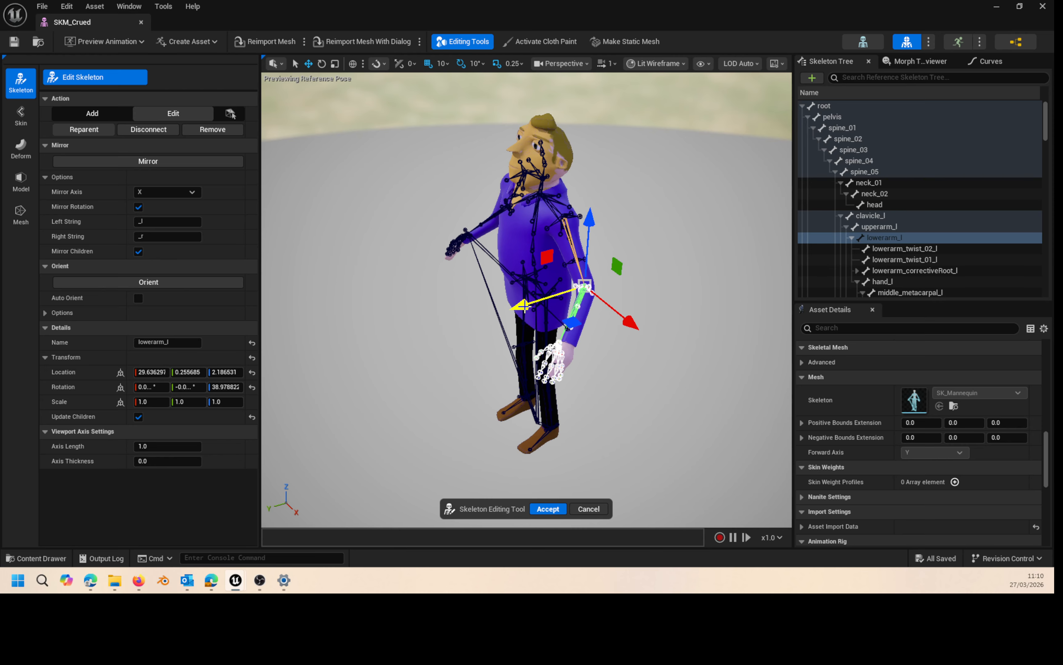
pyautogui.click(567, 346)
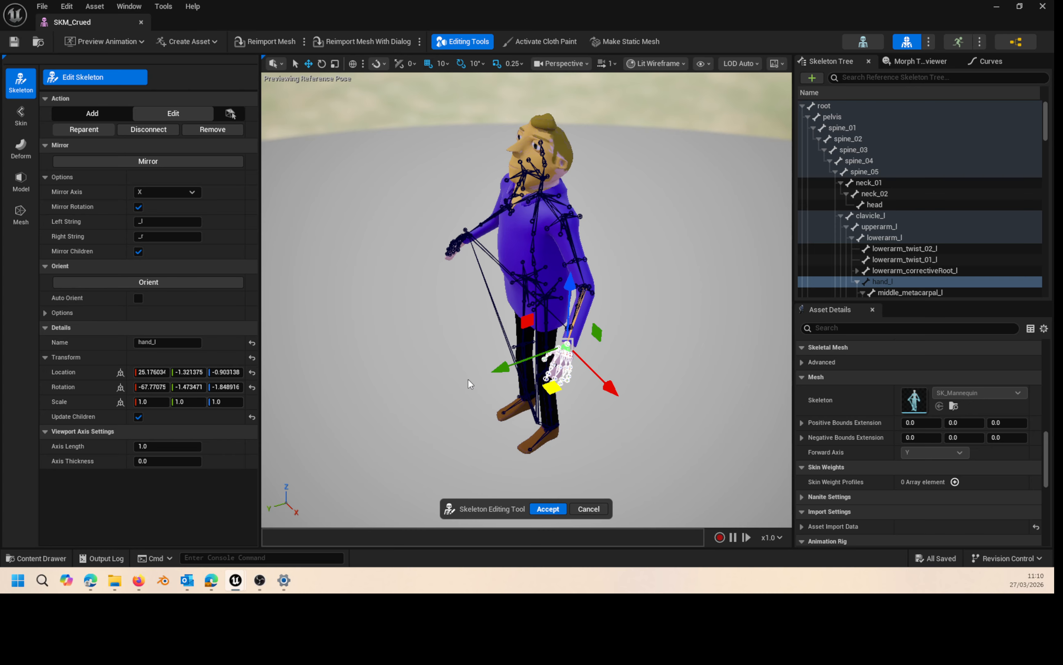
pyautogui.click(872, 219)
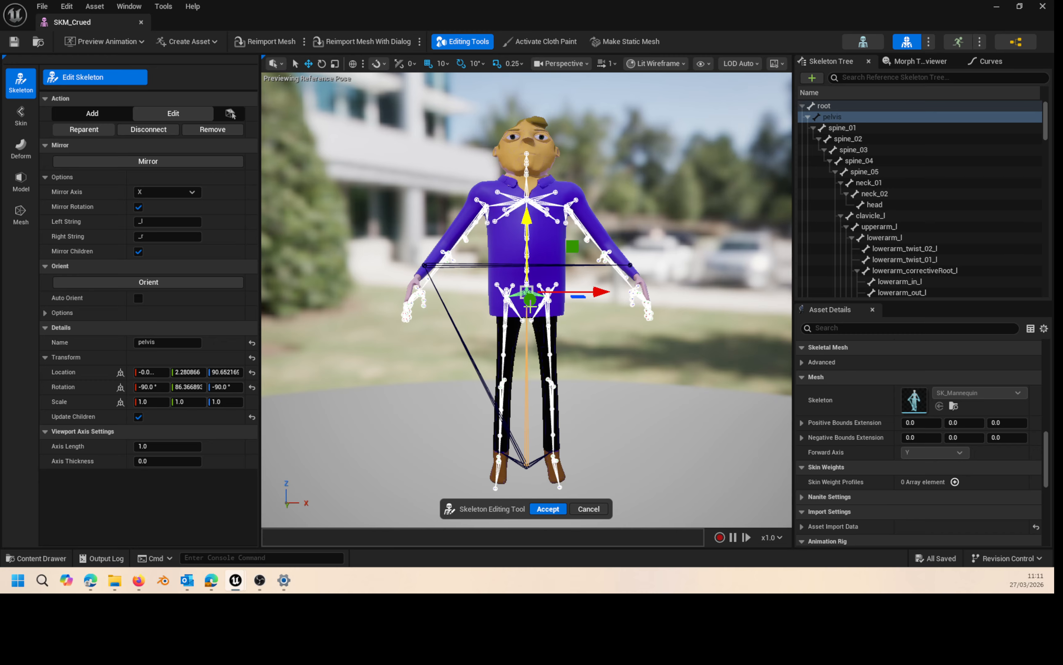
# - Undo the last pelvis move and raise calf_r along Z to fit the mesh's right knee
pyautogui.hotkey('ctrl', 'z')
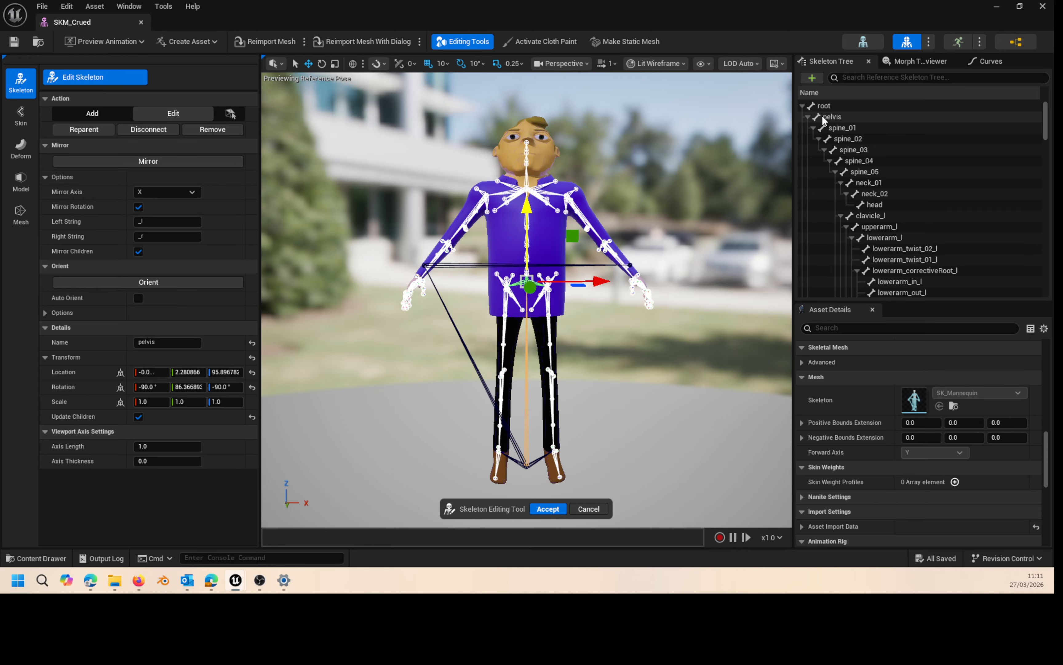
pyautogui.doubleClick(823, 116)
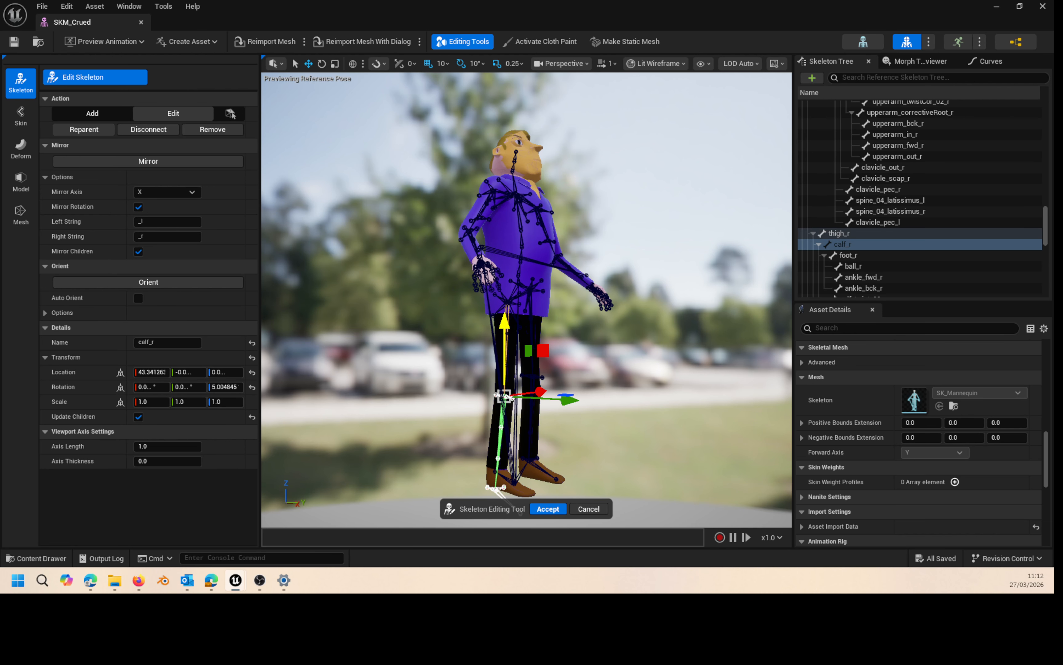
pyautogui.keyDown('alt'); pyautogui.moveTo(518, 325); pyautogui.dragTo(500, 325); pyautogui.keyUp('alt')
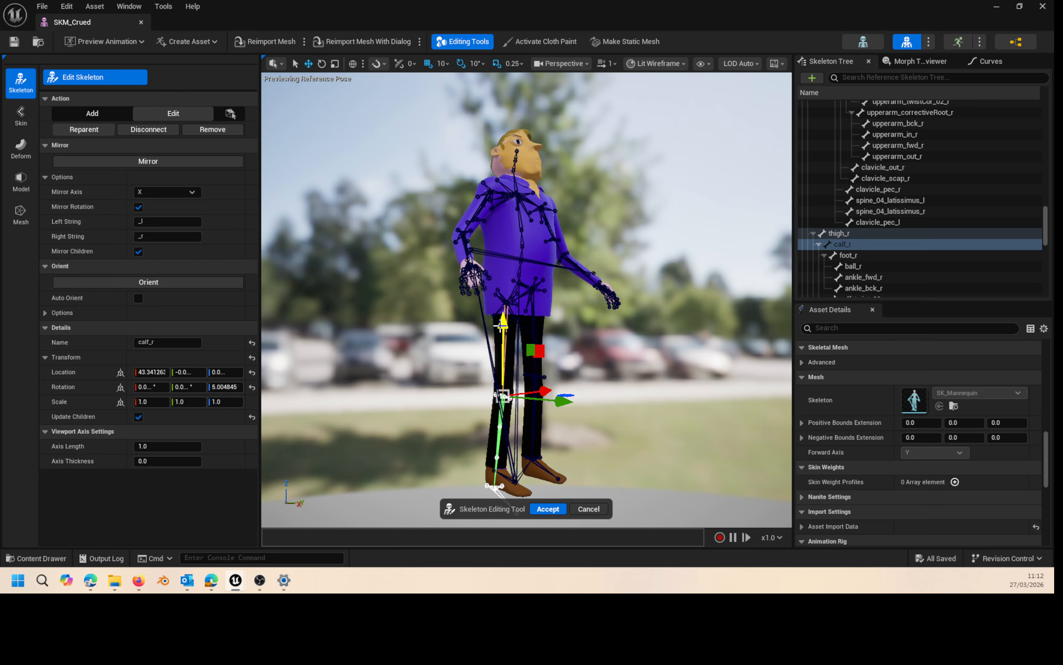
pyautogui.moveTo(501, 324); pyautogui.dragTo(501, 321)
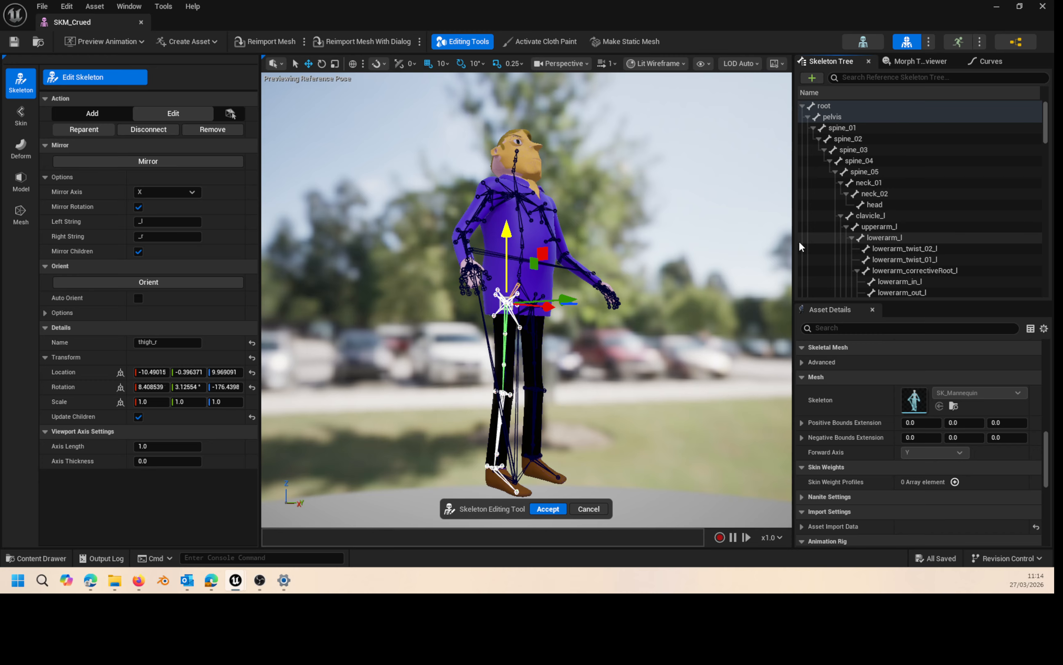
# - Lower the pelvis bone alone to a height of about 82.43 with Update Children disabled
pyautogui.click(826, 116)
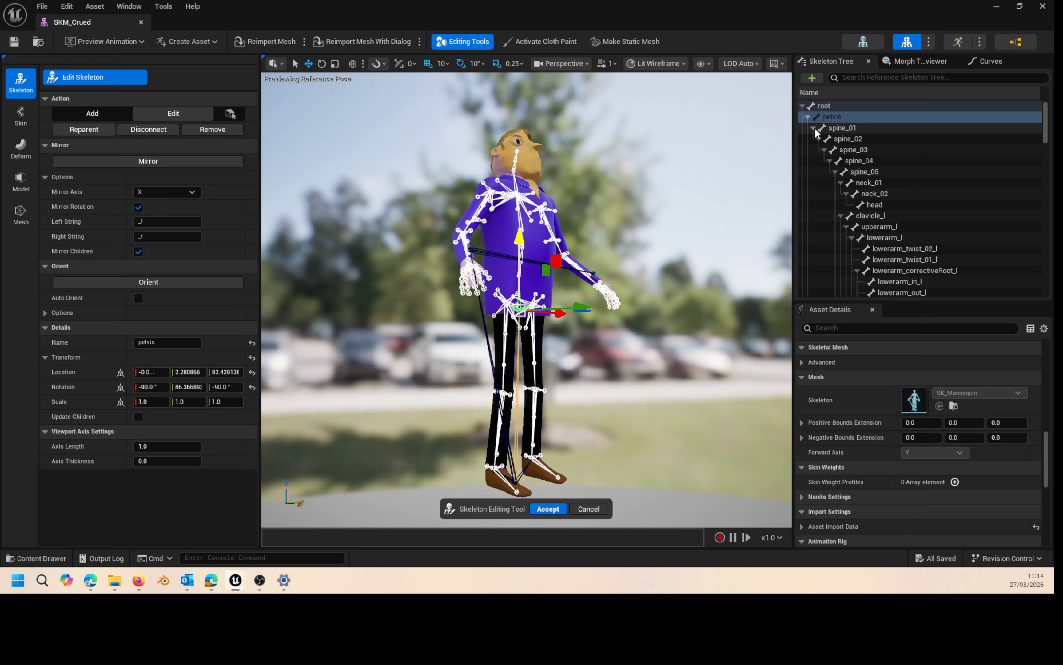
# - Collapse the bone branches under the pelvis and align ik_hand_gun and ik_hand_l with the hand bones
pyautogui.click(813, 128)
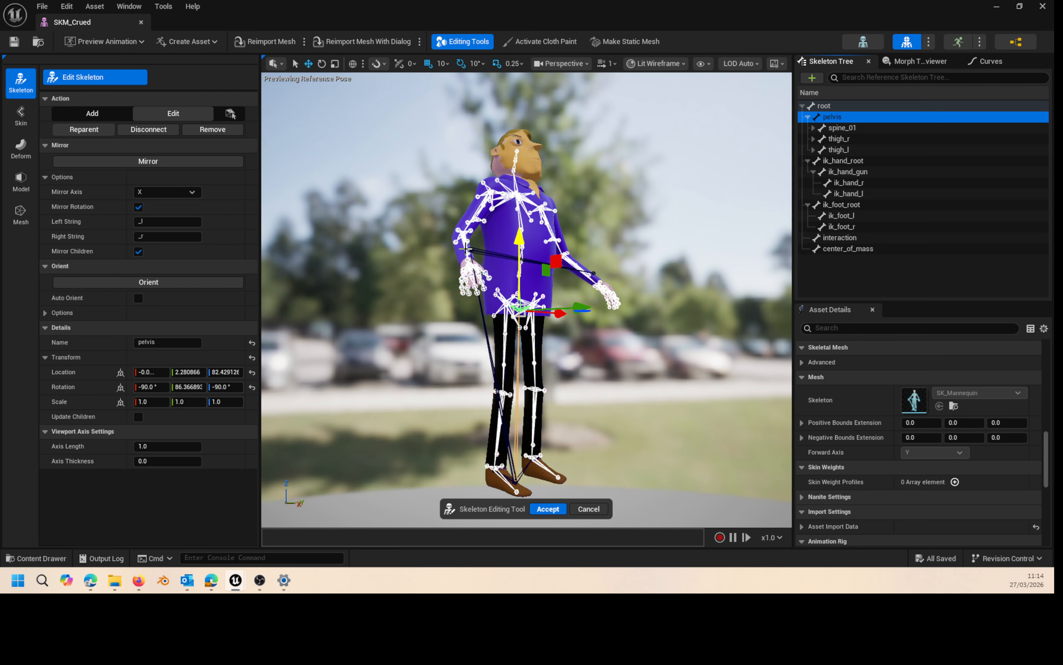
pyautogui.click(468, 249)
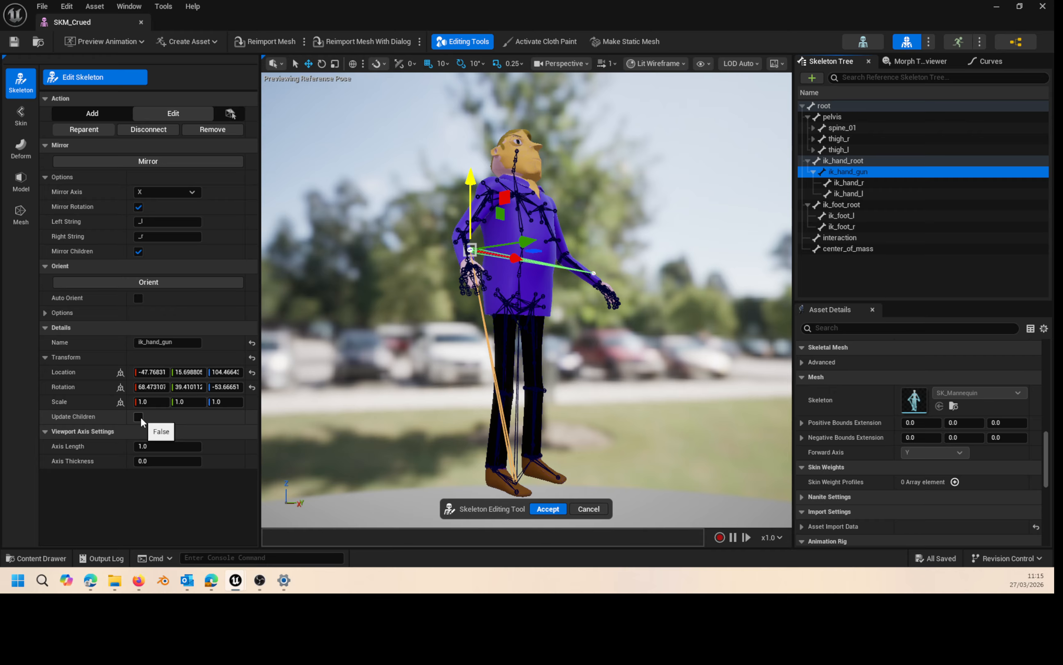
pyautogui.click(853, 193)
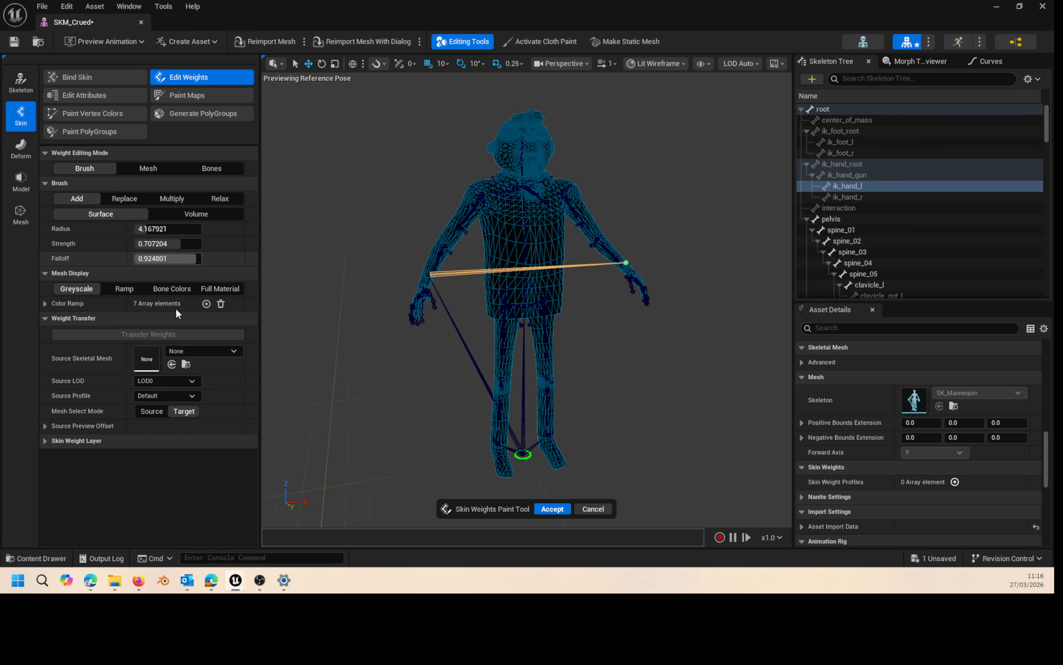
# - Transfer skin weights onto the character from the SKM_Manny_Simple source skeletal mesh
pyautogui.click(203, 351)
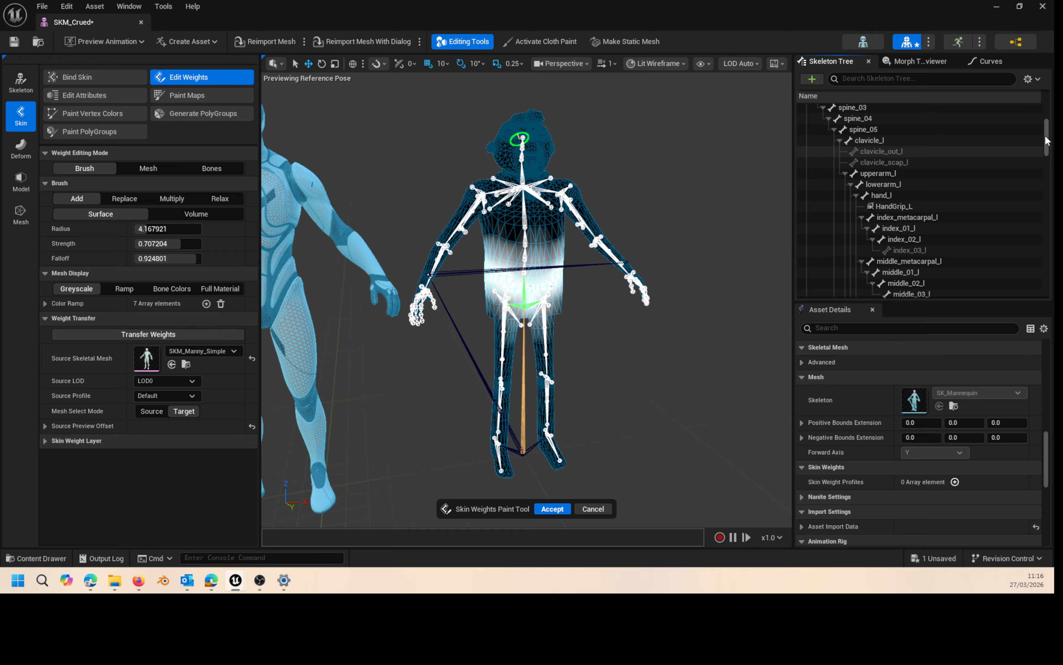
# - Paint added skin weight for the head bone over the character's head with strength about 0.93 and falloff about 0.5
pyautogui.click(864, 241)
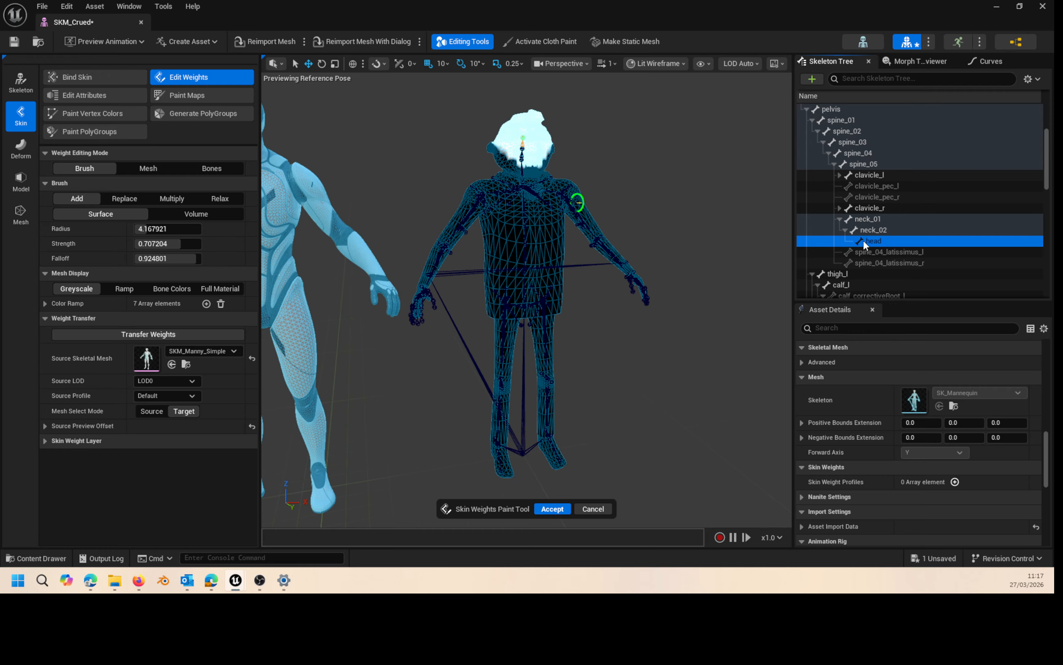
pyautogui.click(859, 219)
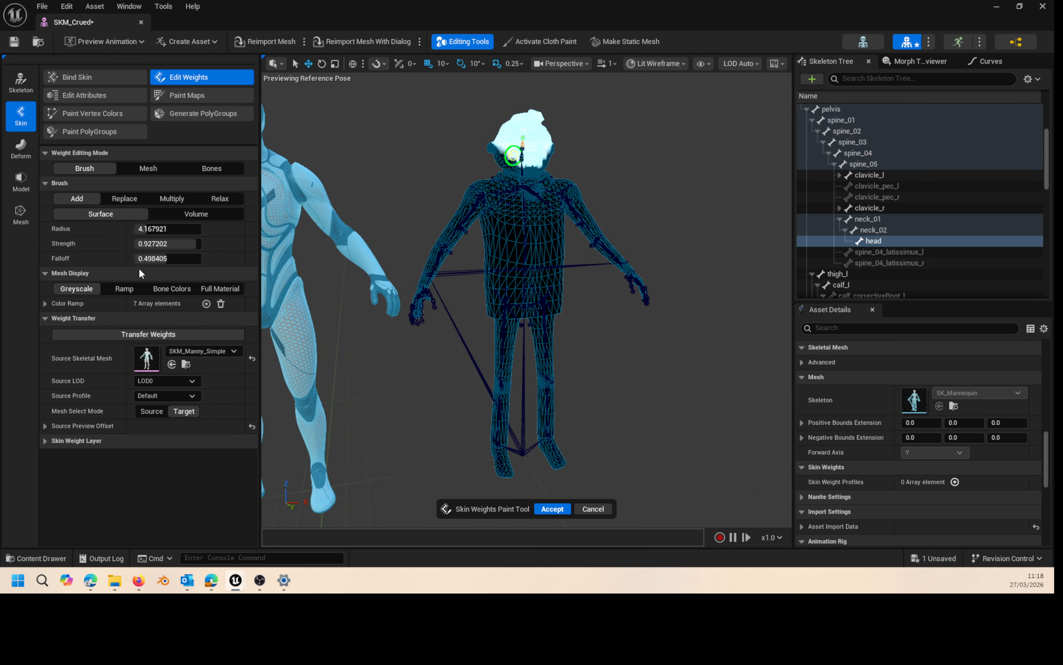
pyautogui.scroll(4, 549, 169)
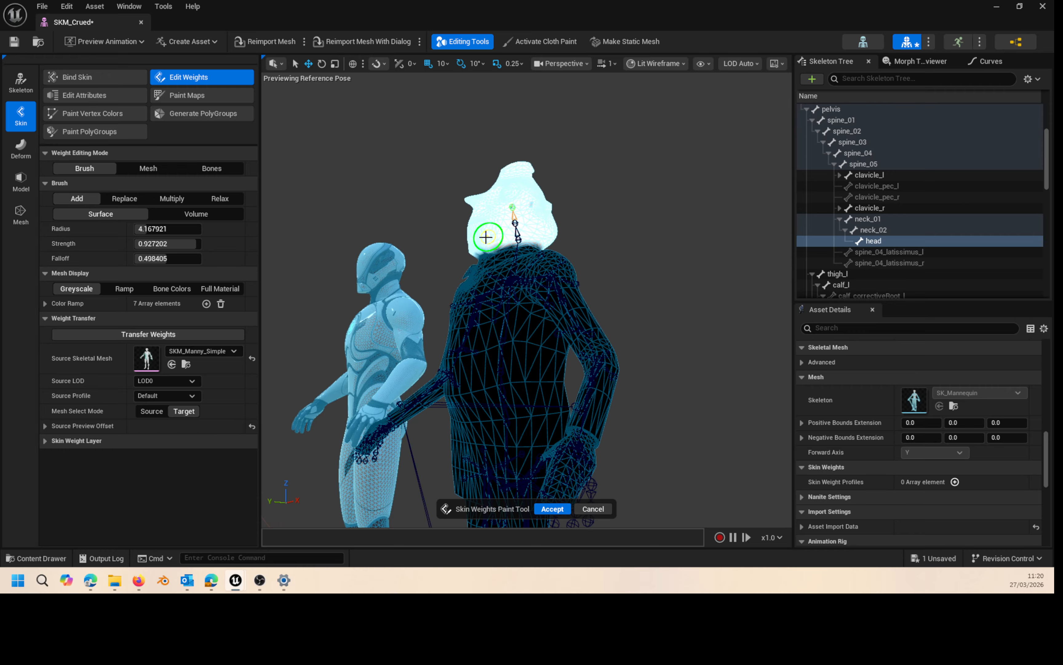
pyautogui.moveTo(485, 237); pyautogui.dragTo(472, 246)
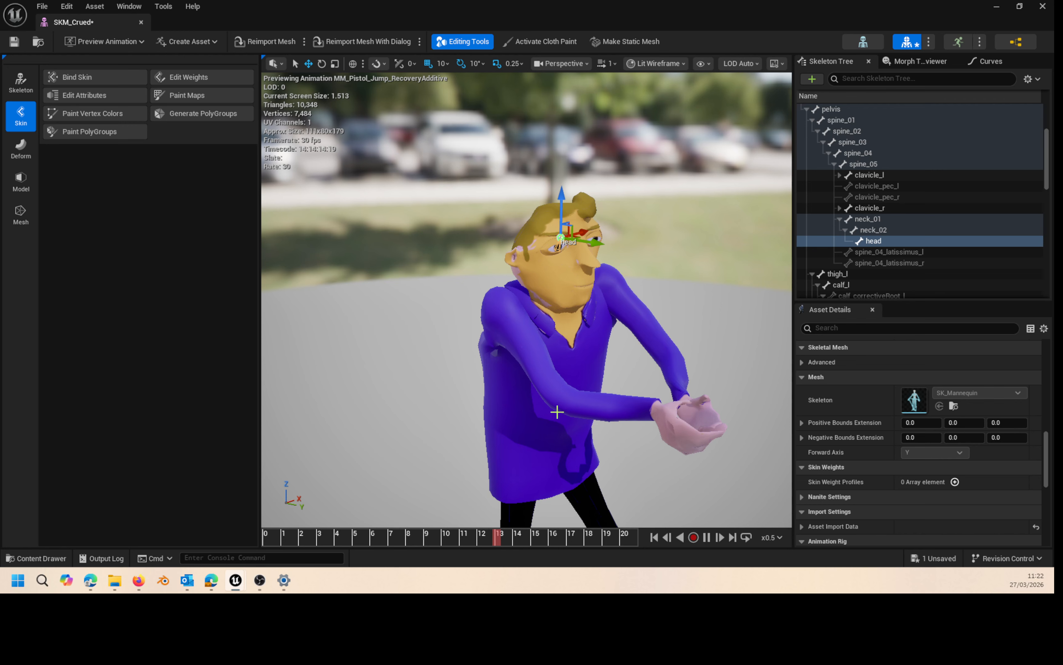
# - Check the whole body in the MM_Pistol_Jump_RecoveryAdditive preview, and save and close the SKM_Crued asset
pyautogui.scroll(-5, 557, 412)
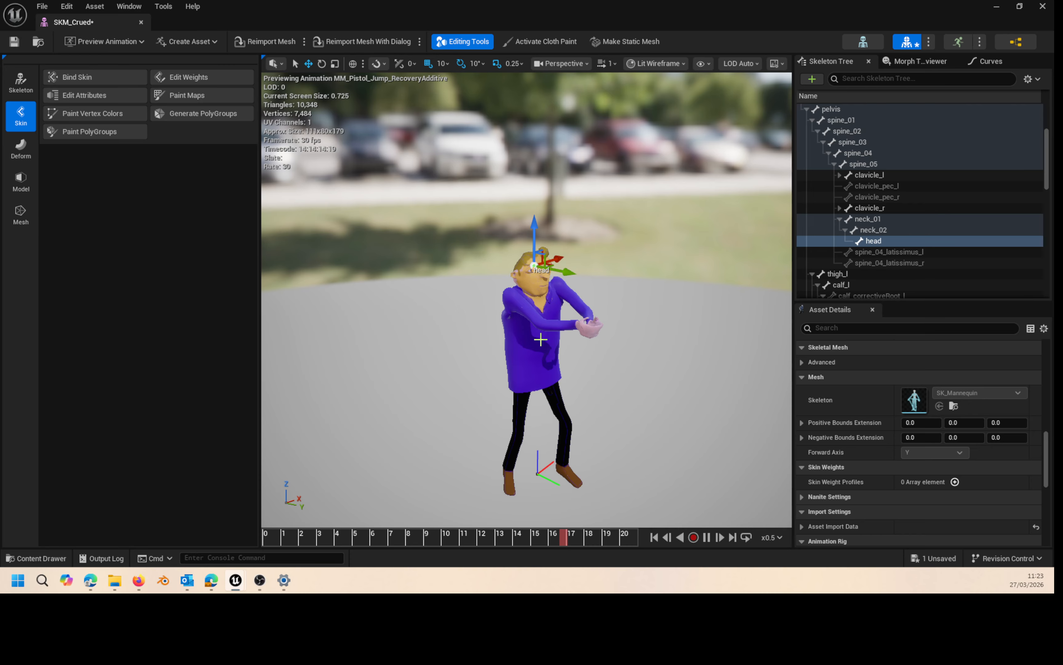
pyautogui.hotkey('ctrl', 's')
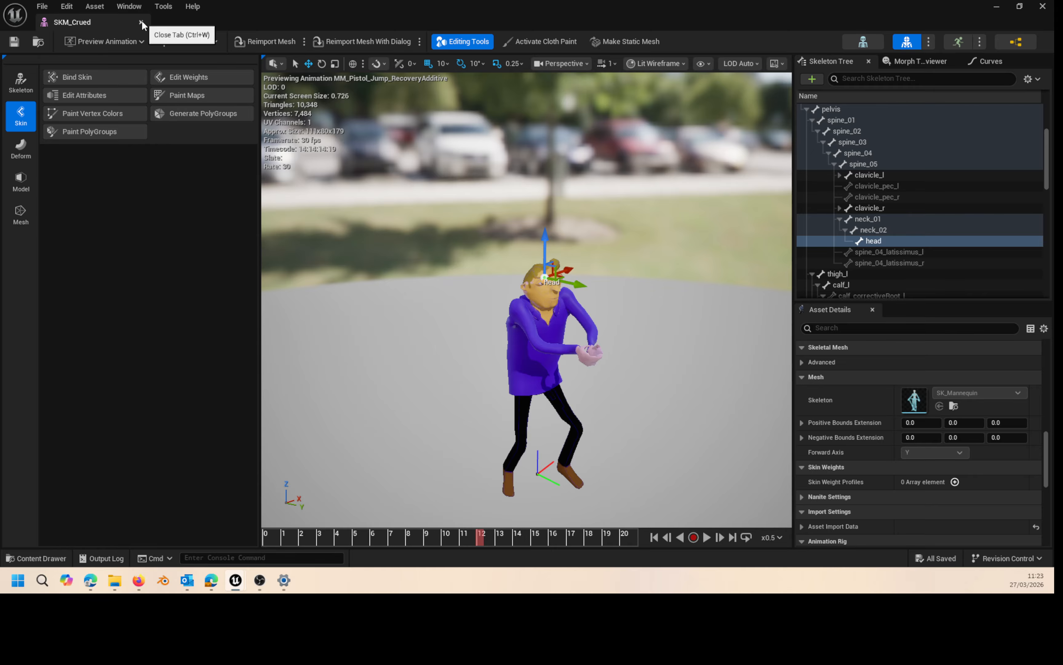
pyautogui.click(141, 22)
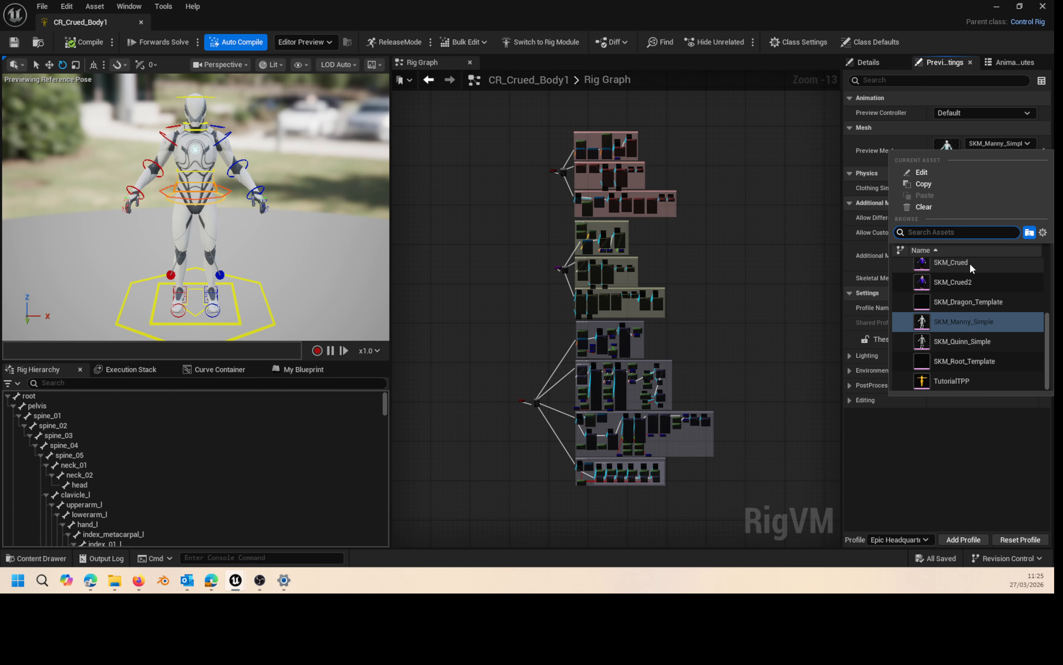
# - Set the preview mesh of the CR_Crued_Body1 control rig to SKM_Crued
pyautogui.click(951, 262)
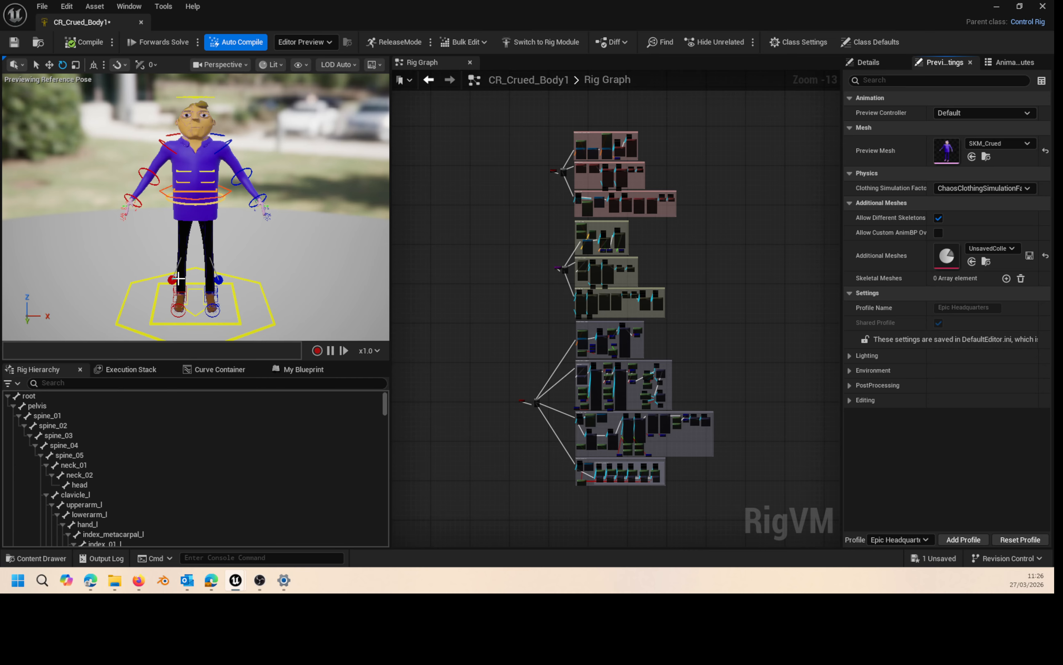